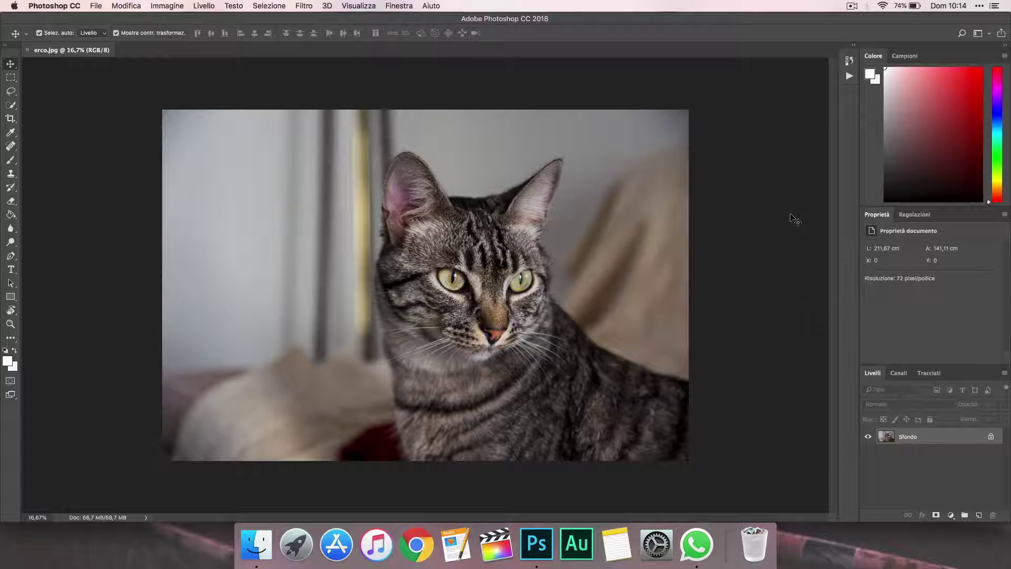
Open the Actions (Azioni) panel beside the cat photo, showing the default actions list
left_click(849, 76)
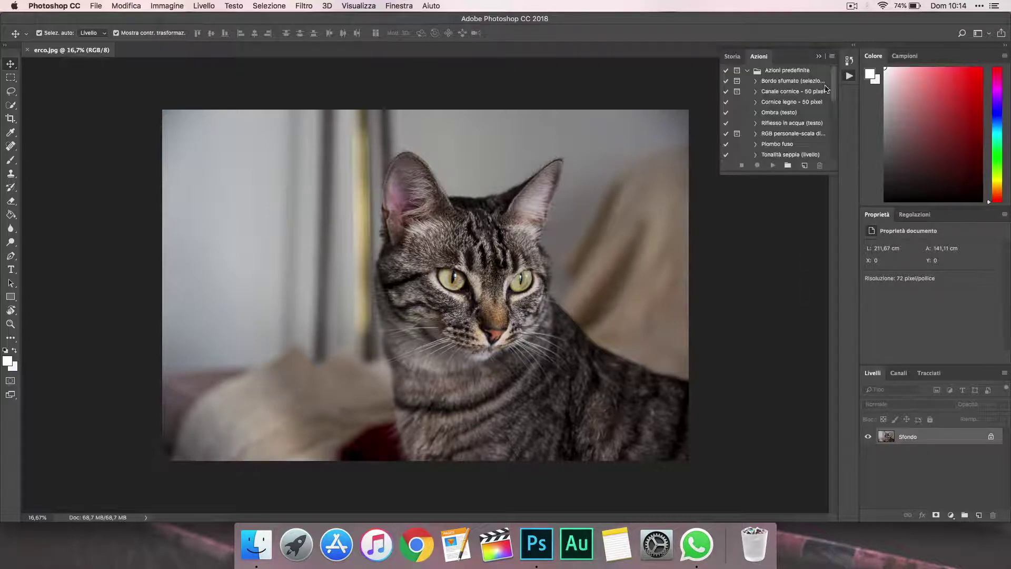
scroll(772, 106, "down", 5)
left_click(785, 125)
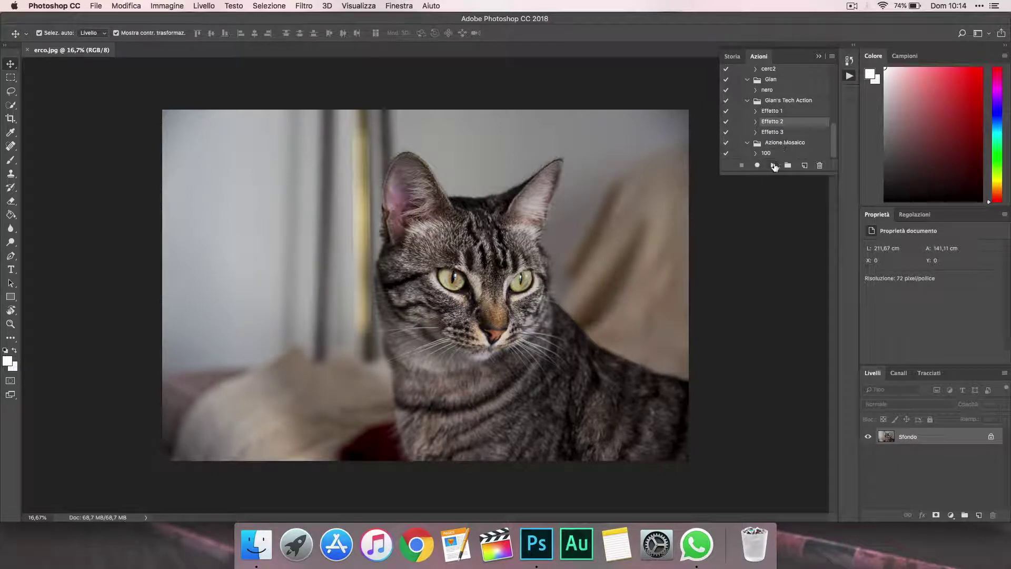
left_click(774, 166)
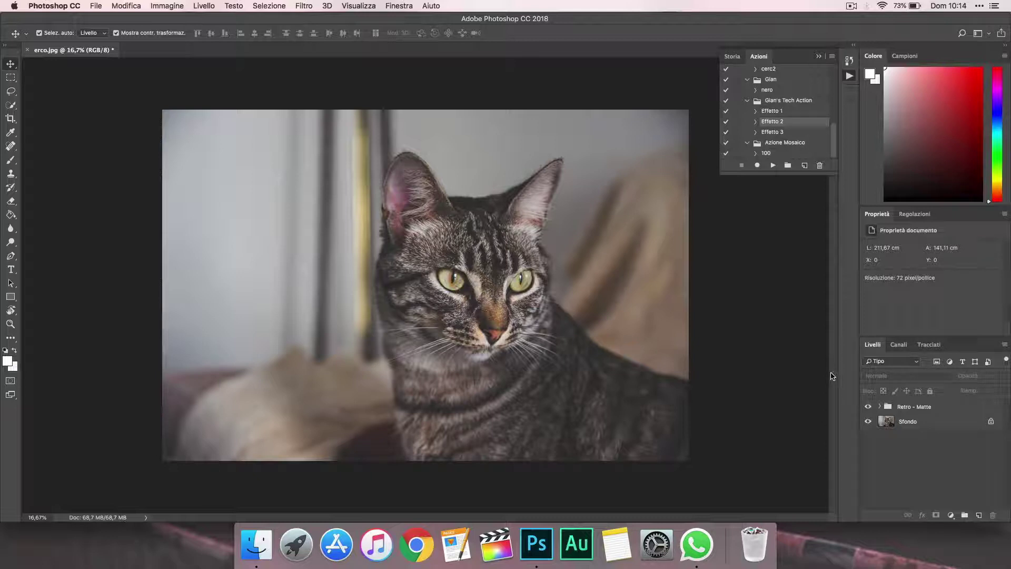
left_click(938, 409)
left_click(880, 406)
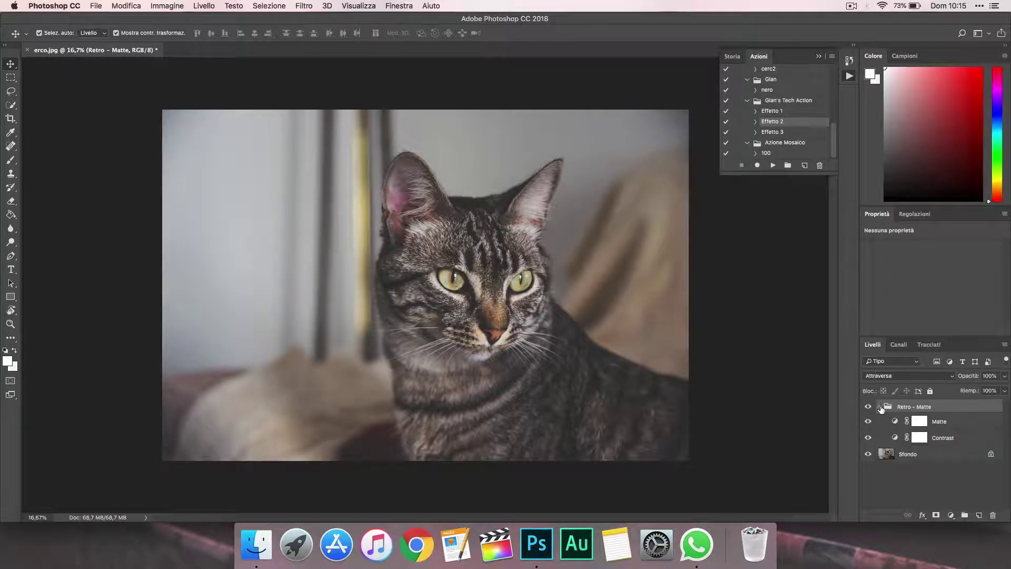
left_click(937, 421)
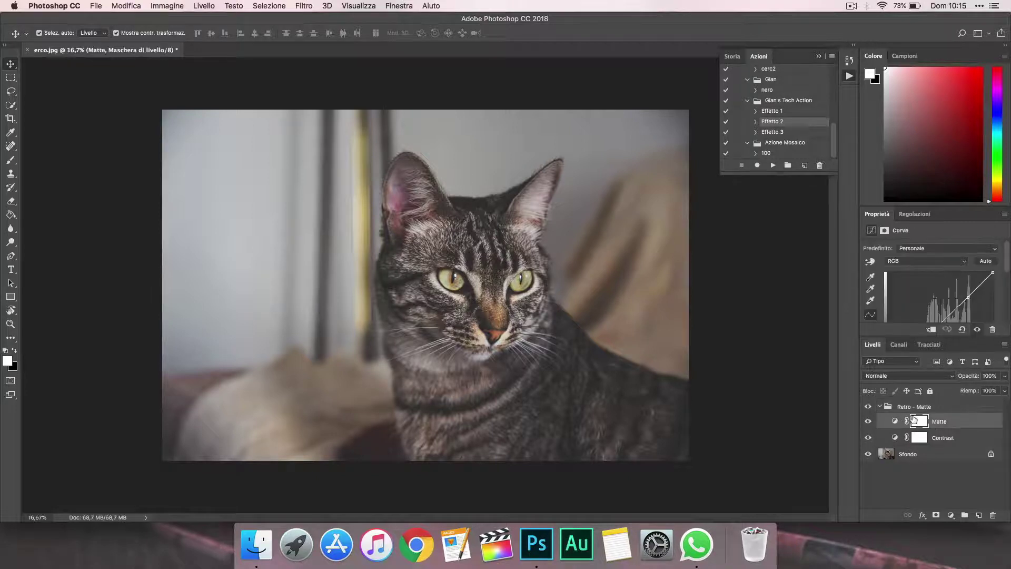
left_click(942, 438)
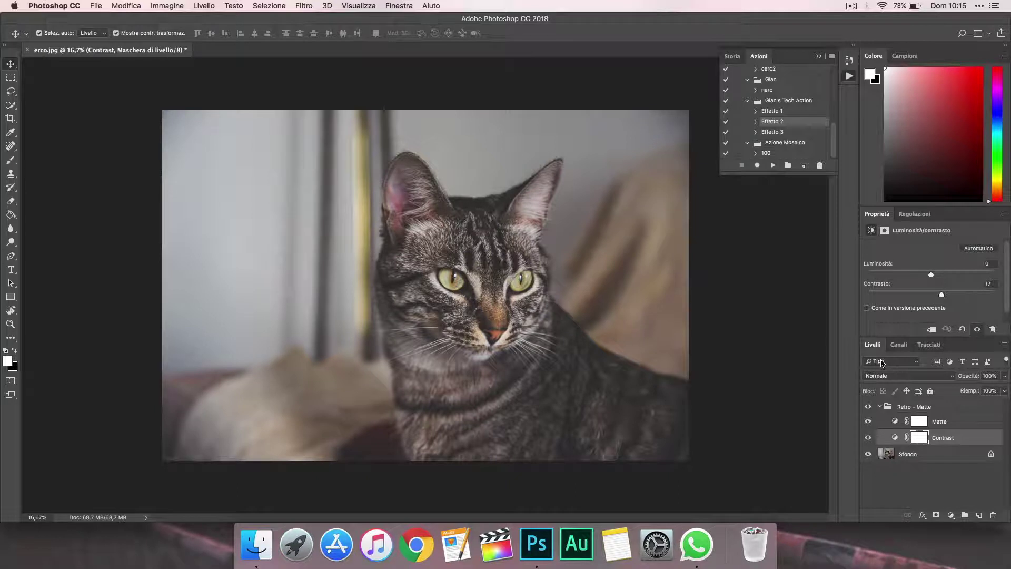
left_click(868, 438)
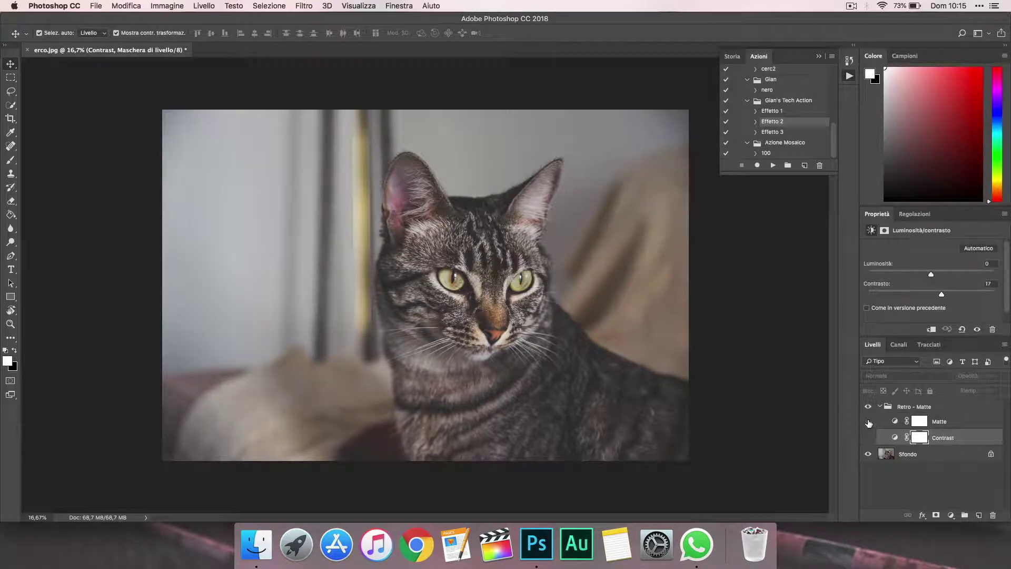
left_click(869, 422)
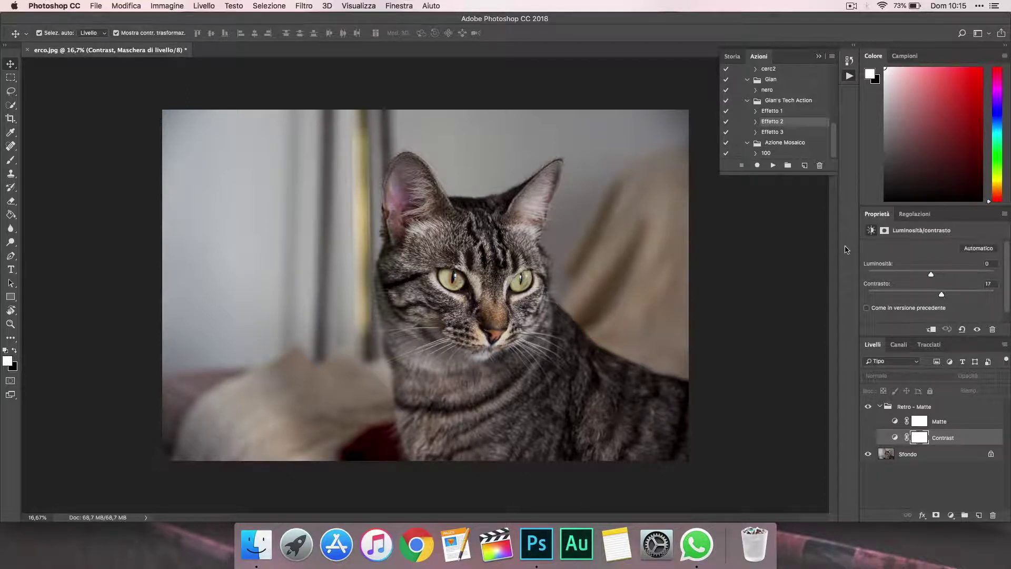
left_click(868, 438)
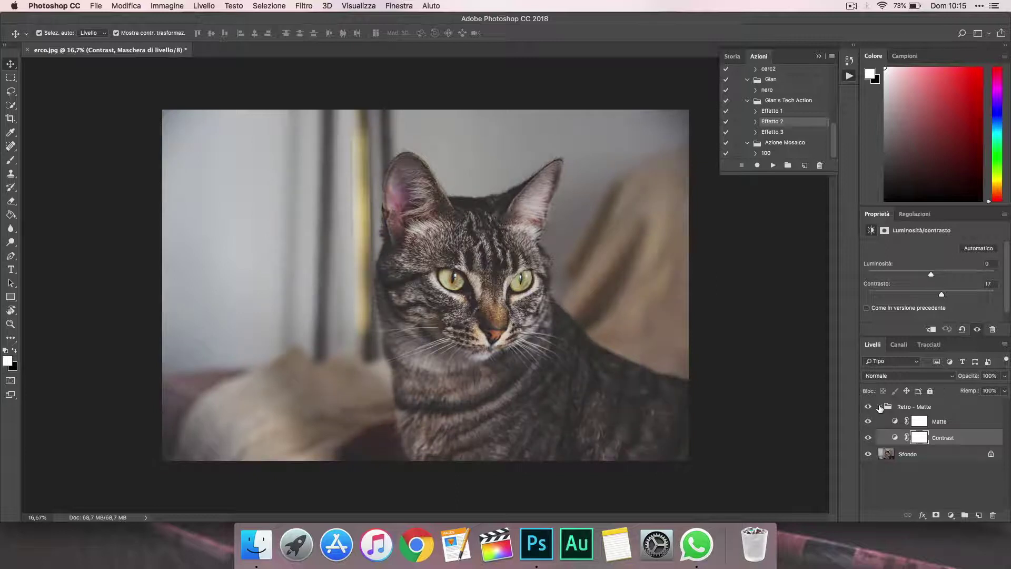
left_click(880, 407)
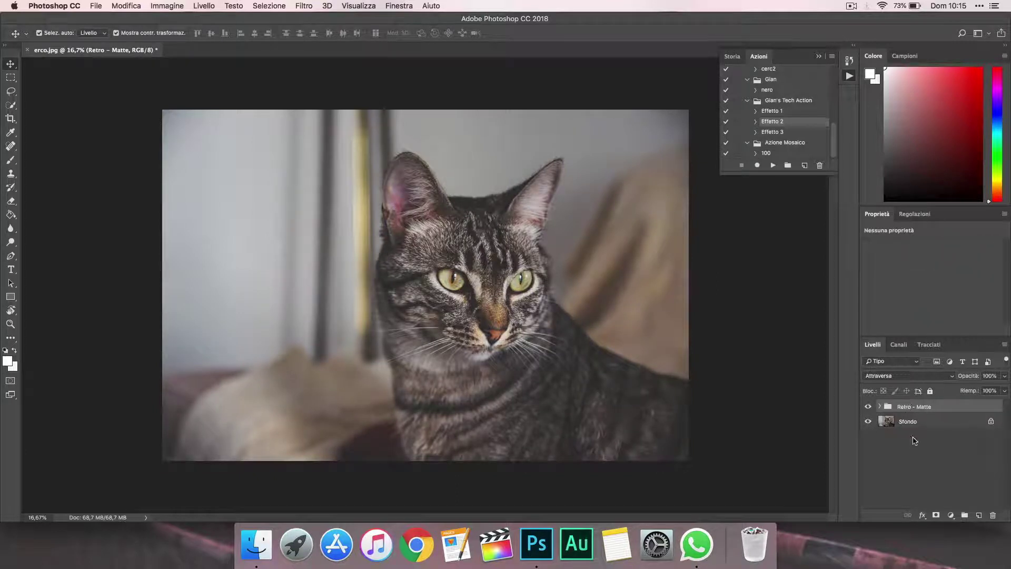
left_click(867, 407)
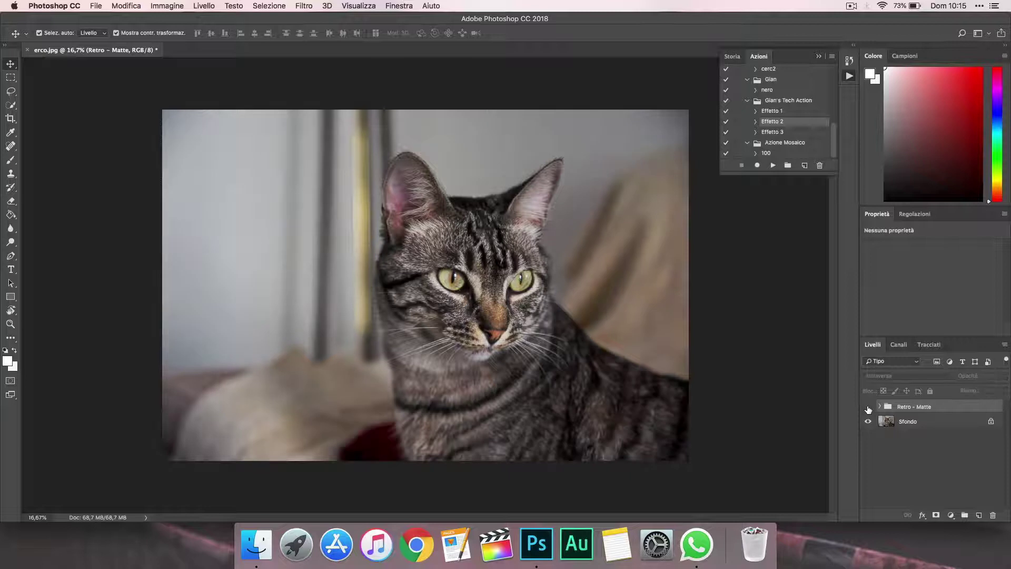
left_click(868, 407)
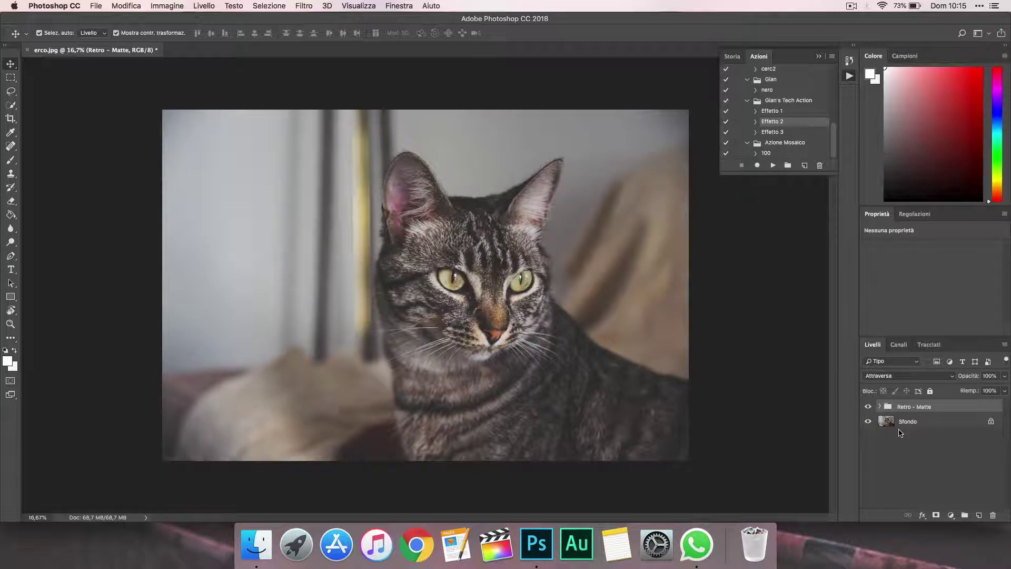
left_click_drag(919, 407, 994, 515)
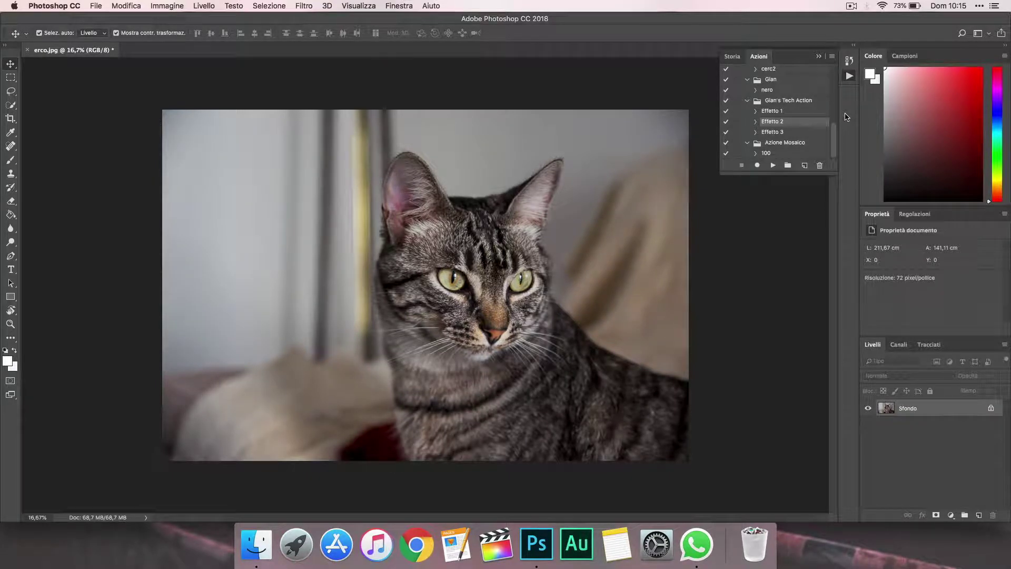
Reopen the Actions panel from Finestra and start a new action named Tutorial
left_click(819, 55)
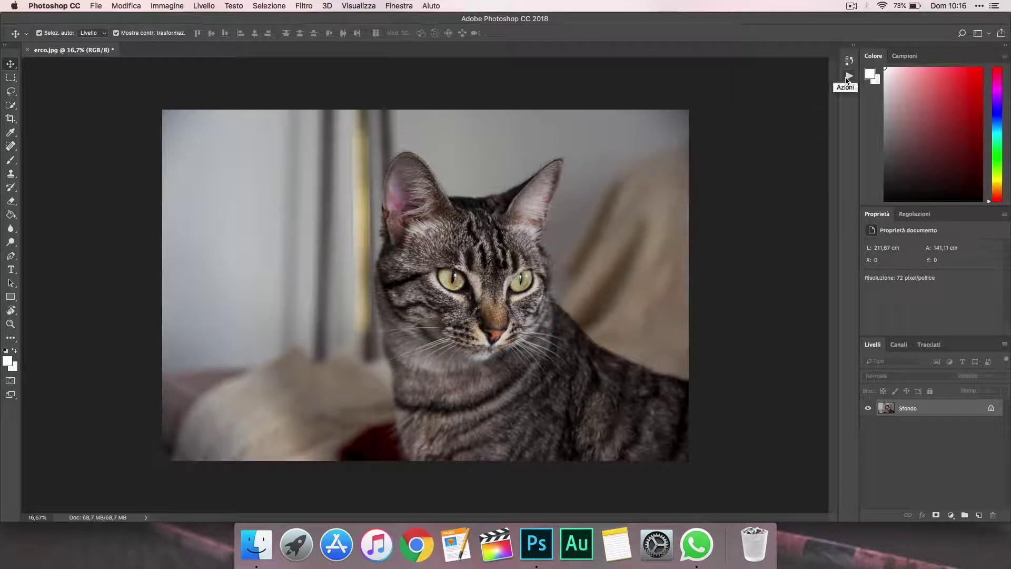
left_click(412, 5)
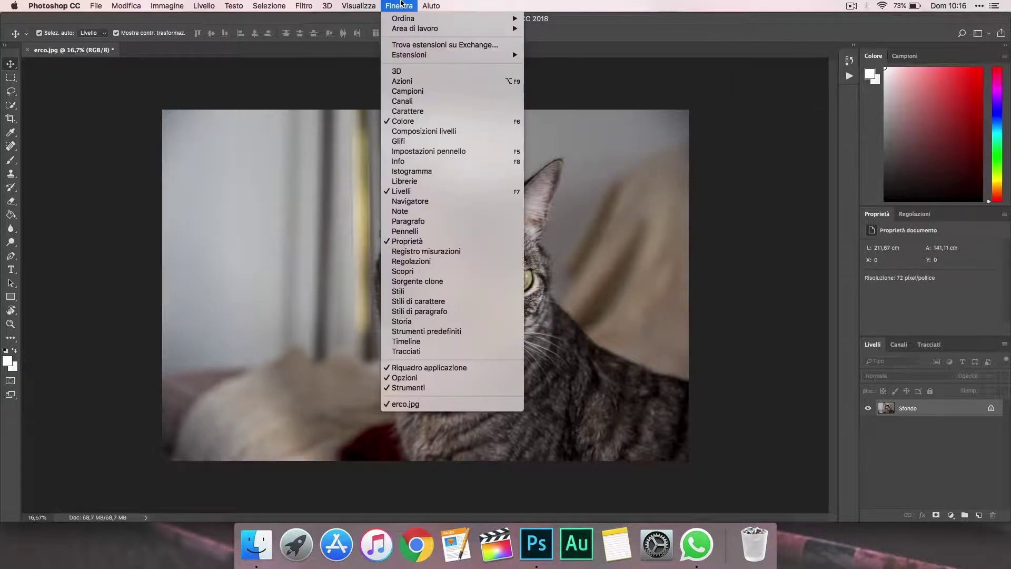
left_click(416, 85)
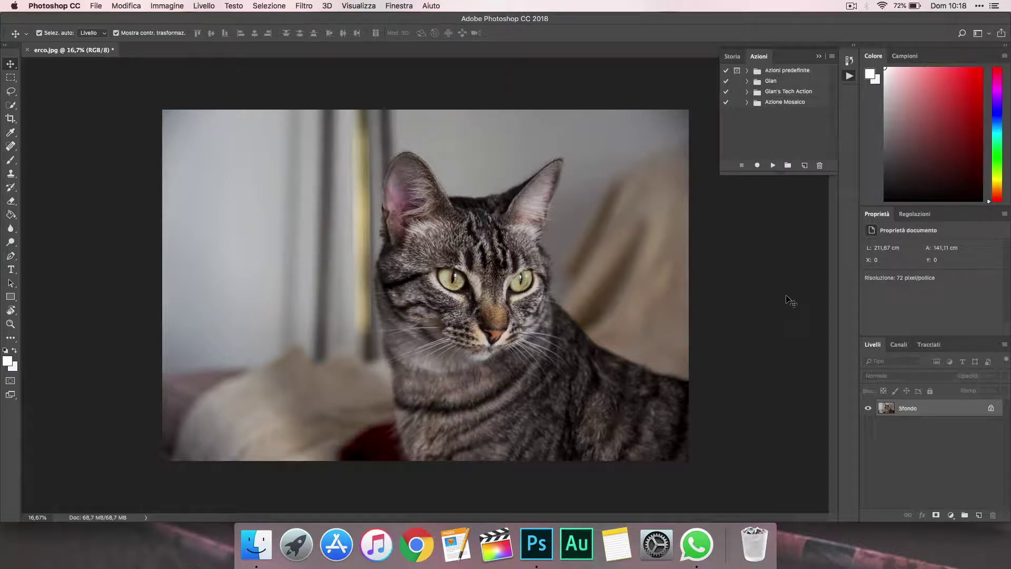
left_click(804, 166)
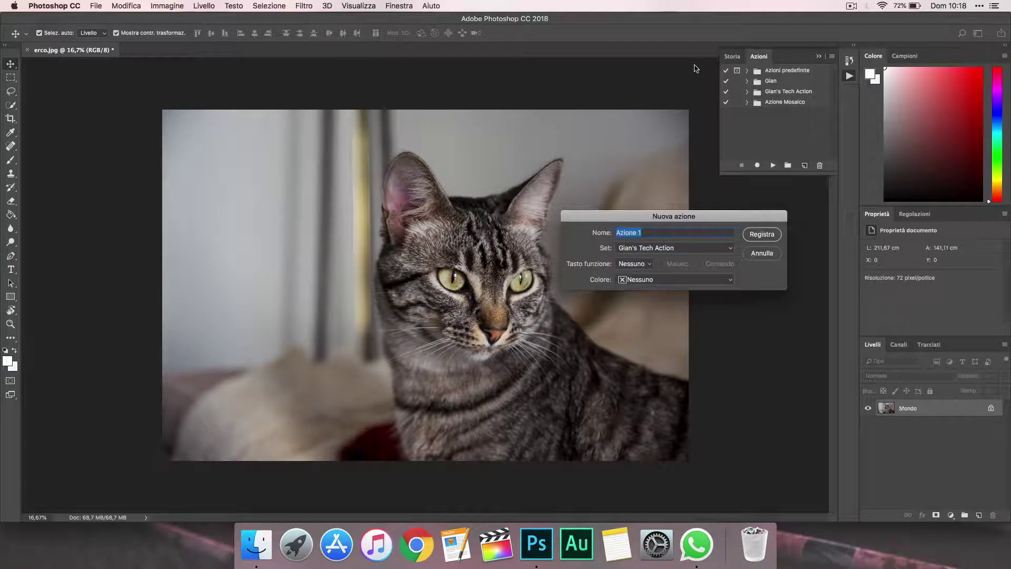
type("T")
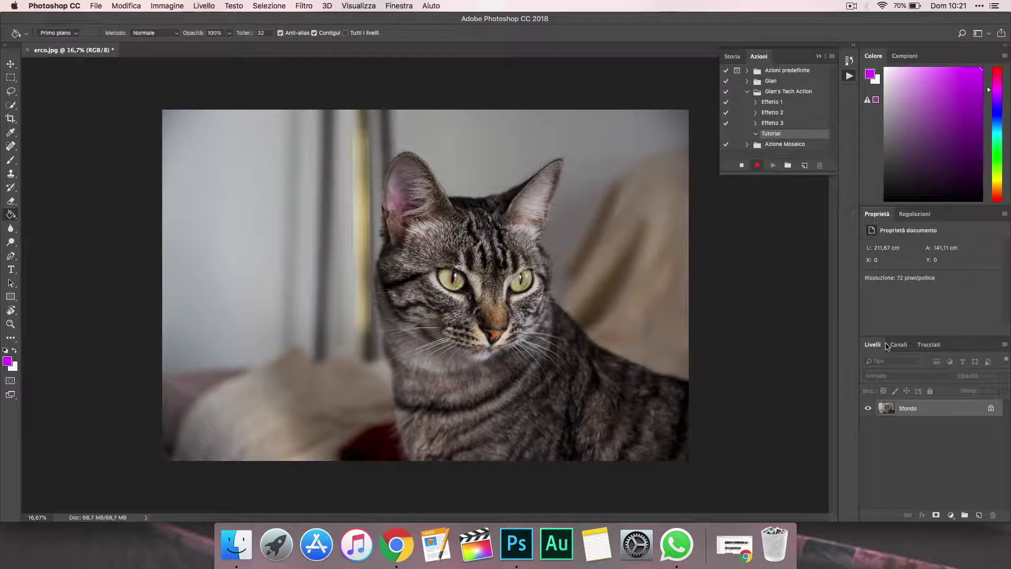
Record a magenta-filled new layer in Schiarisci blend at 30% opacity, then stop recording
left_click(979, 516)
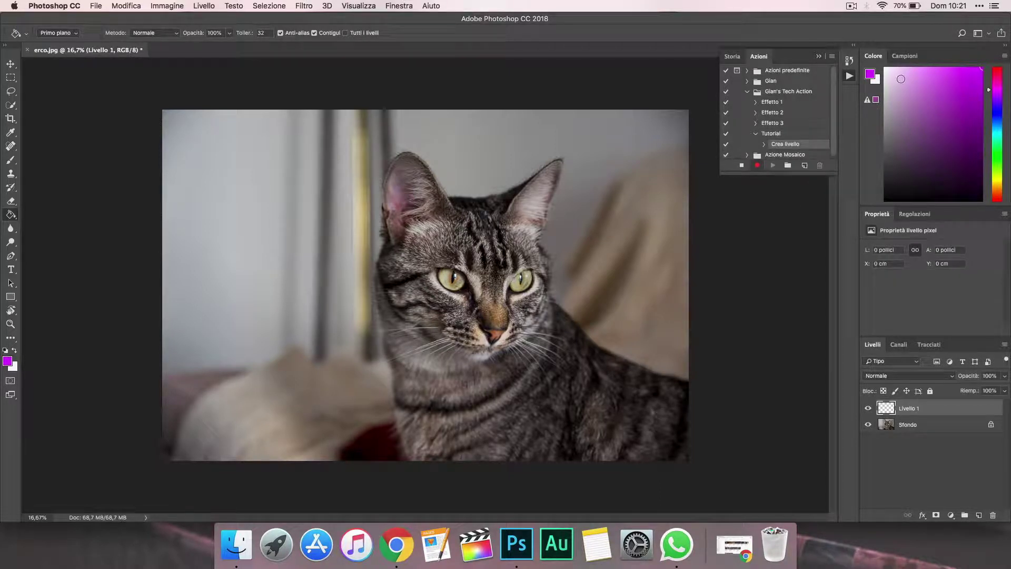
left_click(365, 225)
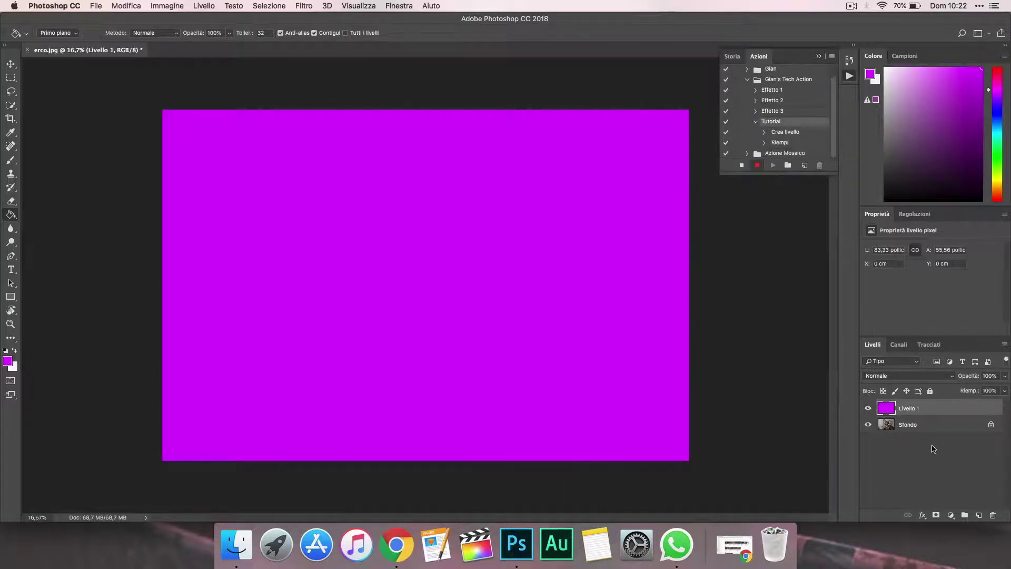
left_click(940, 376)
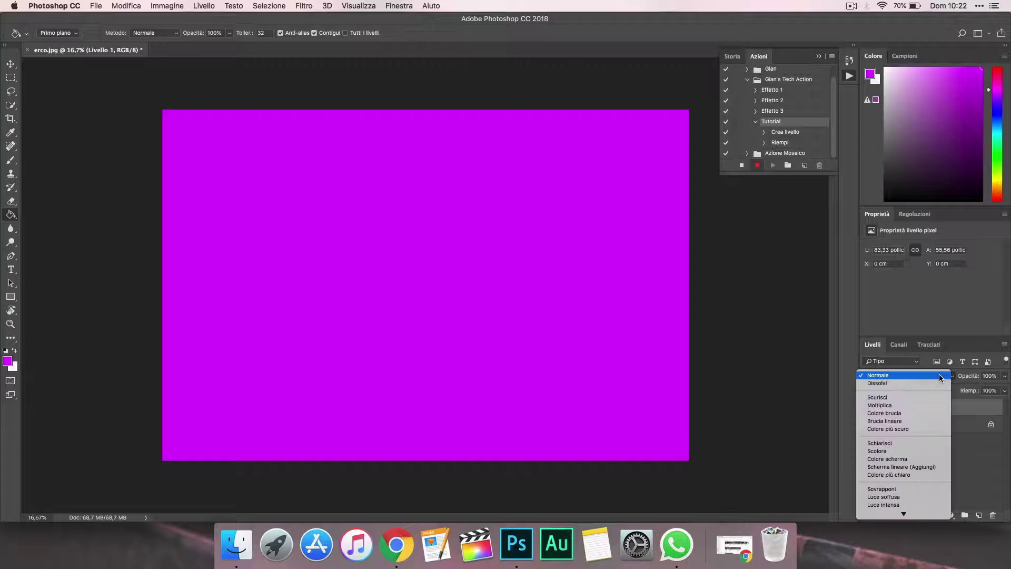
left_click(898, 443)
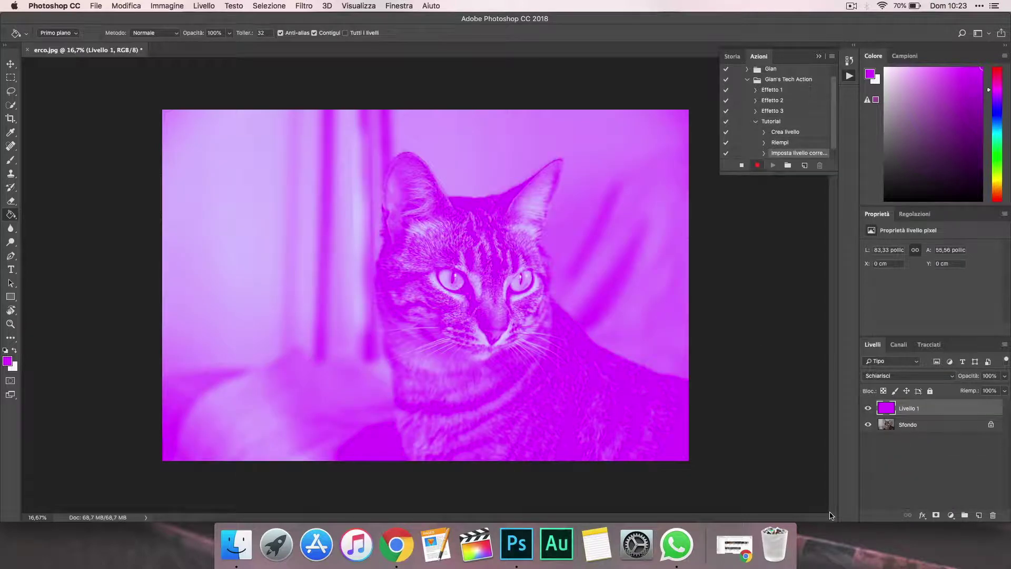
left_click(990, 376)
type("30")
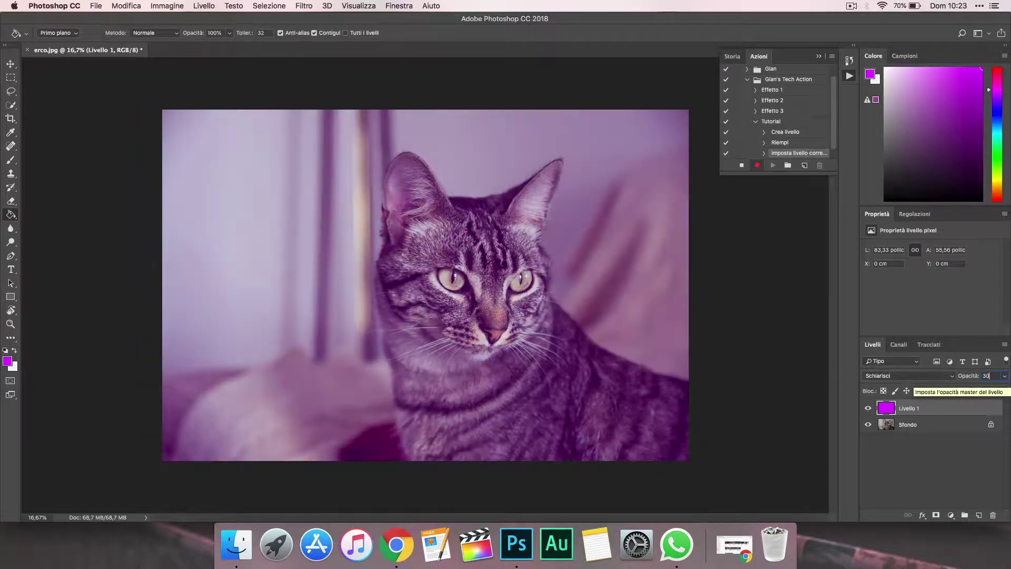
key("Return")
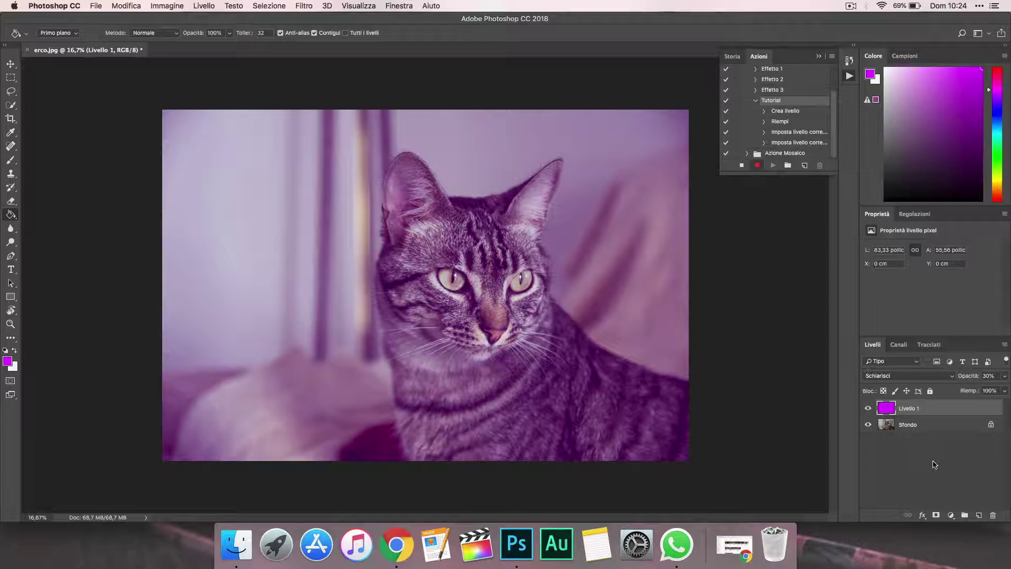
left_click(741, 165)
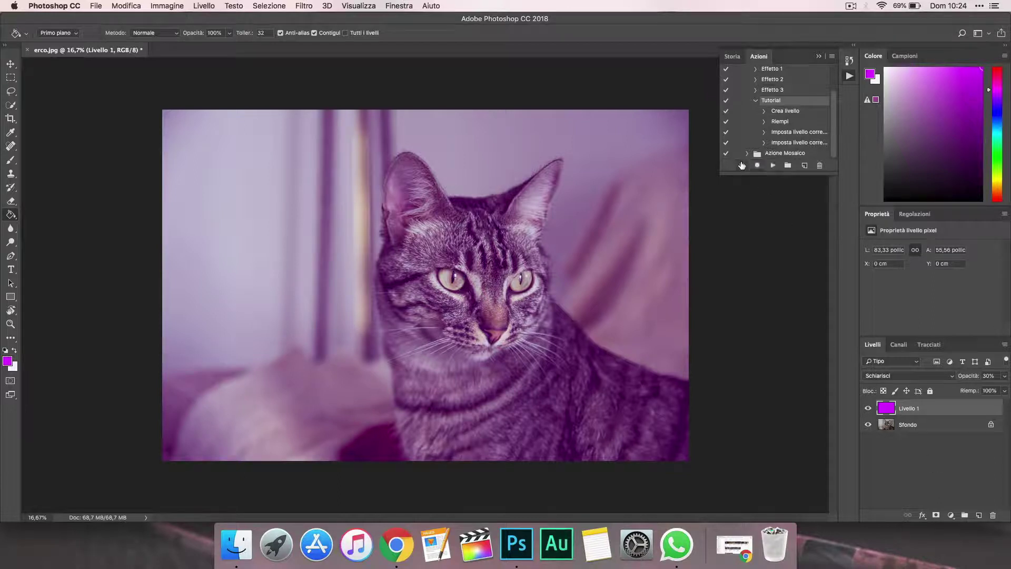
Toggle the magenta overlay's visibility to compare, then delete Livello 1
left_click(869, 409)
left_click(869, 408)
left_click_drag(914, 408, 990, 514)
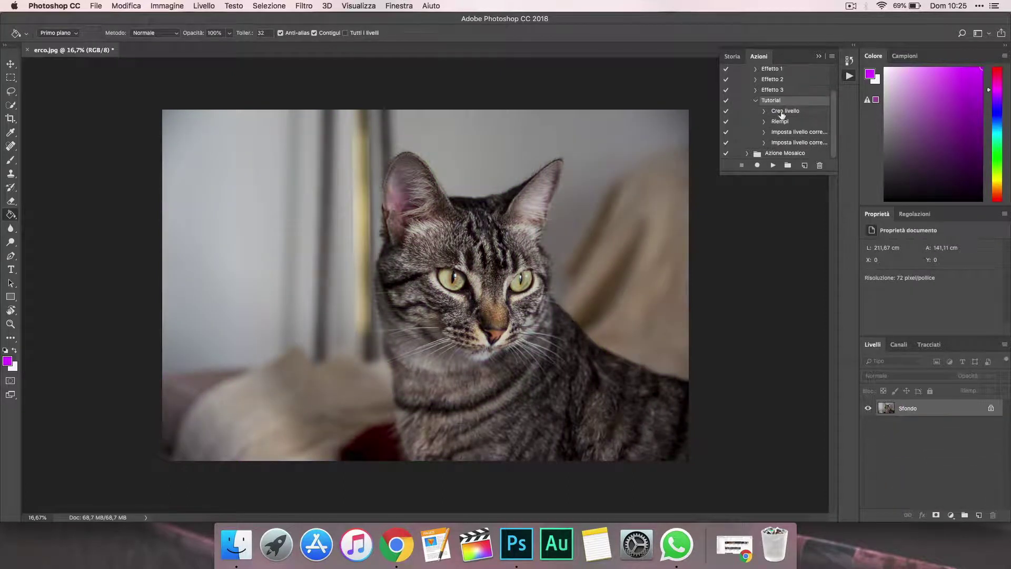
left_click(754, 101)
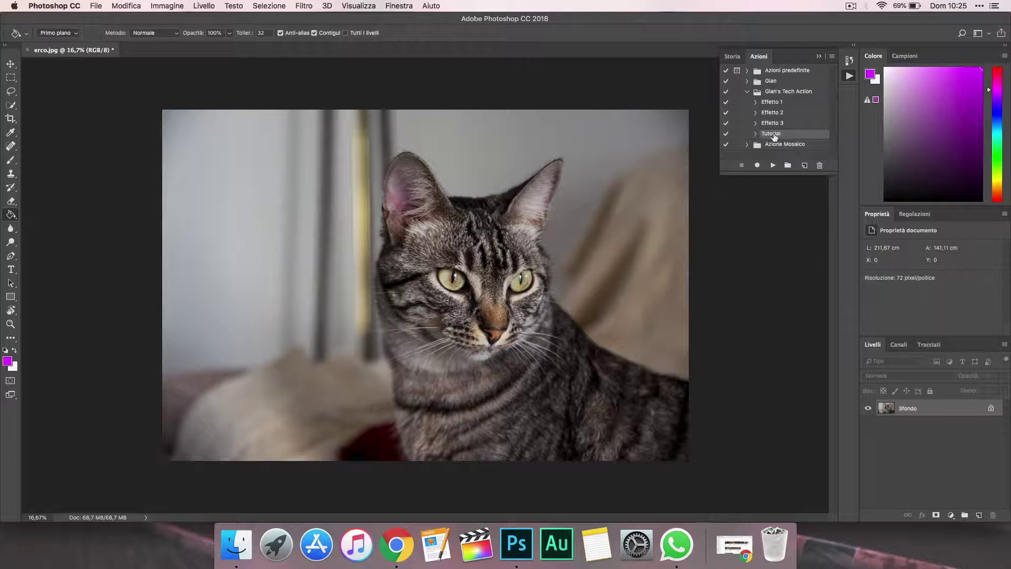
Play the Tutorial action to recreate the magenta 30% Schiarisci overlay on the photo
left_click(773, 166)
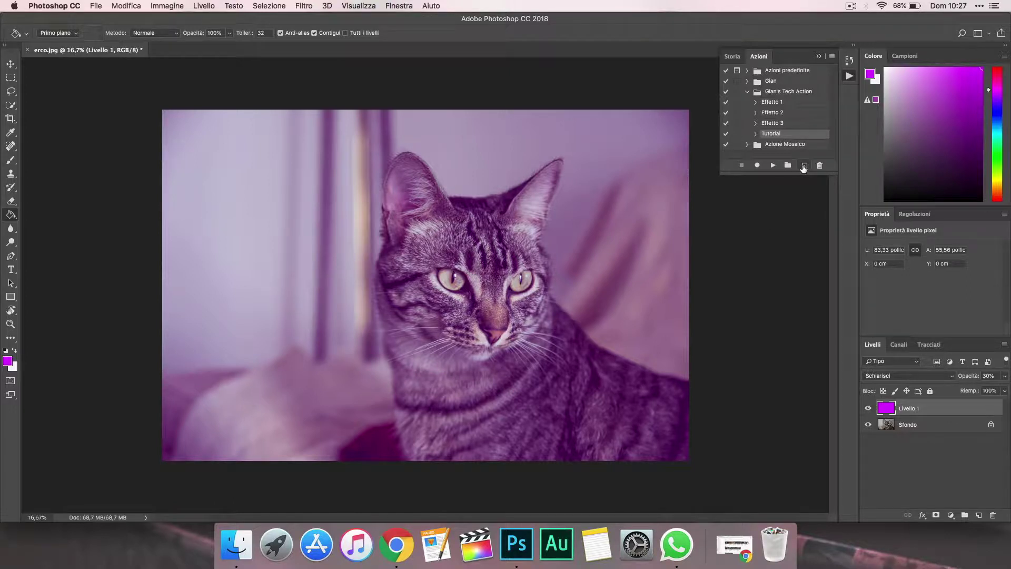
Start recording a new action Tutorial2 and delete the existing purple layer
left_click(804, 165)
type("Tutorial2")
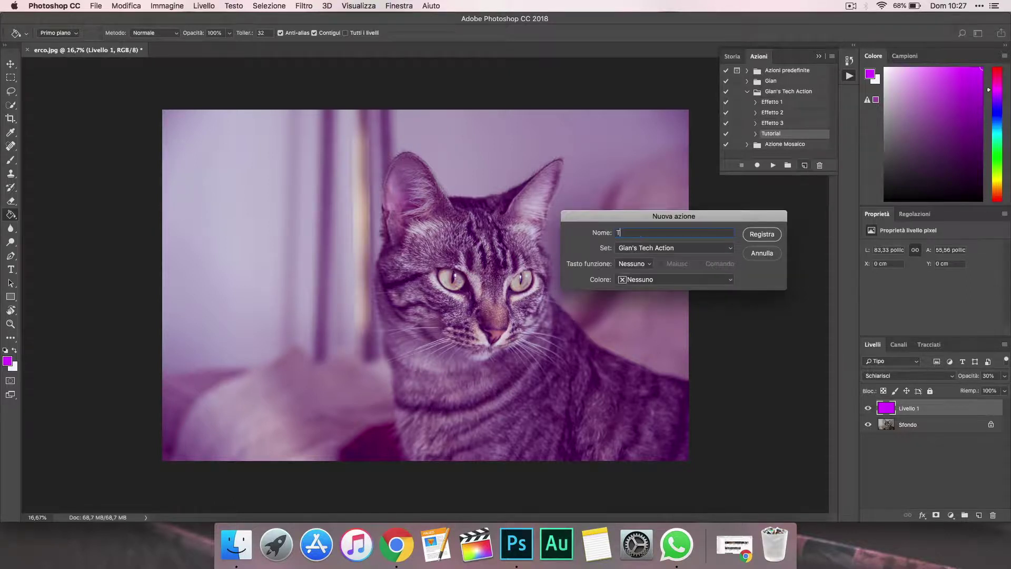
key("Return")
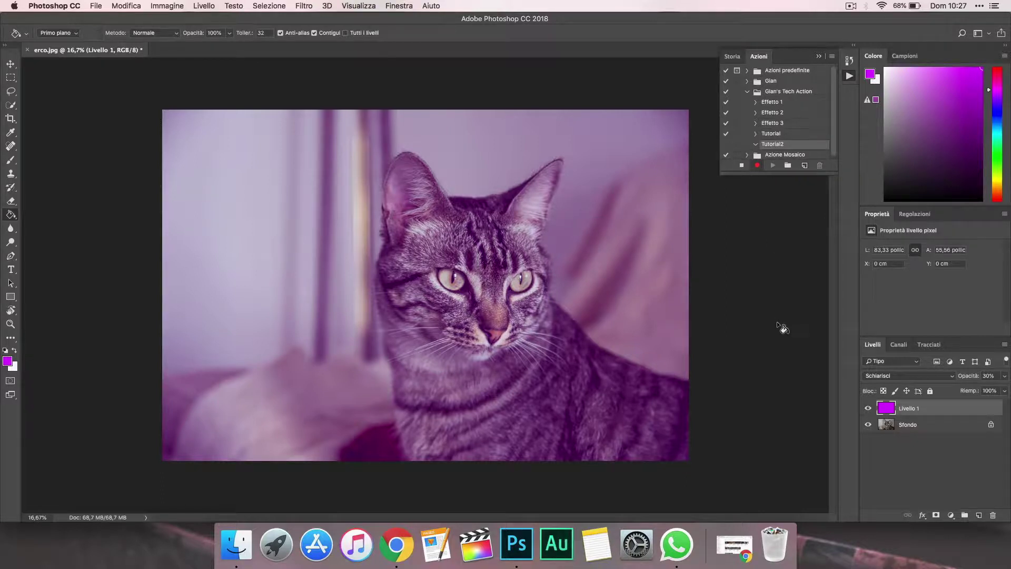
left_click_drag(915, 408, 992, 513)
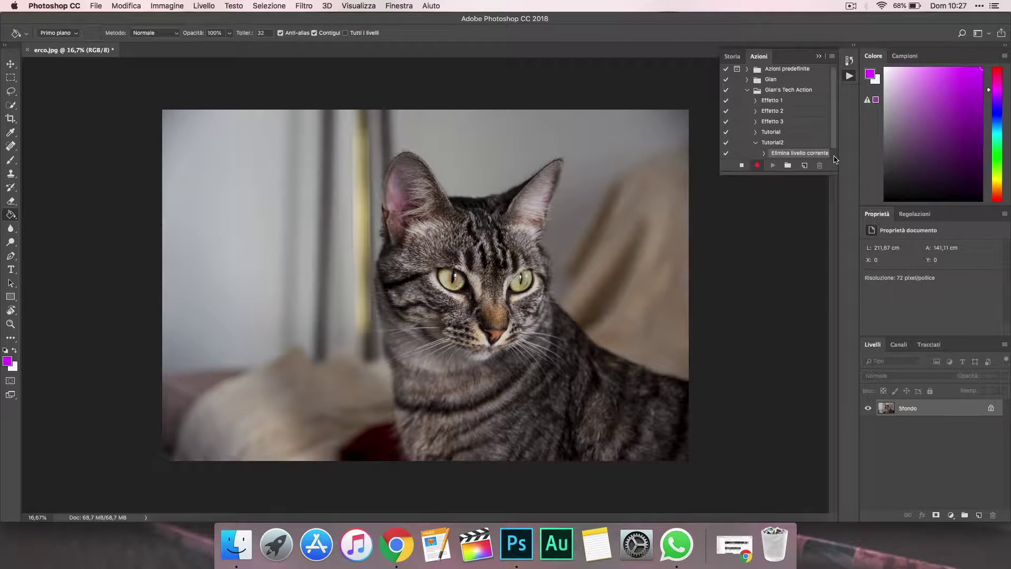
Record a new green-filled layer set to Schiarisci blend at 15% opacity
left_click(979, 515)
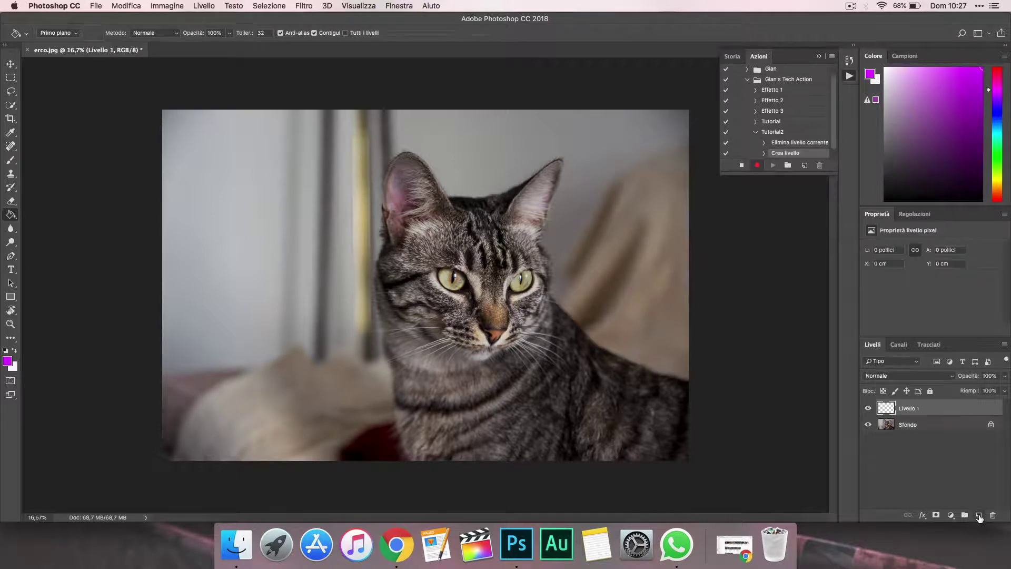
left_click(998, 154)
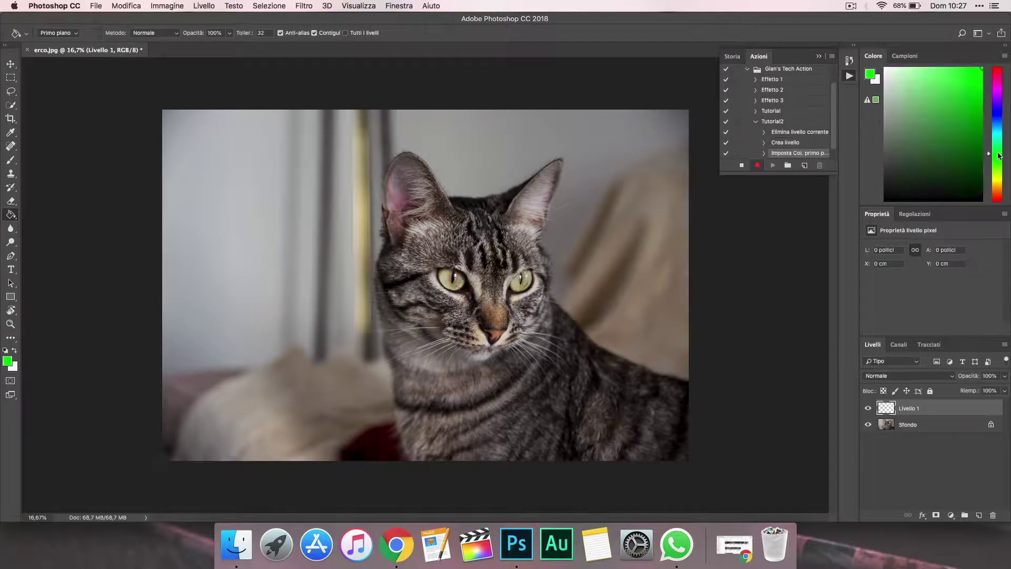
left_click(298, 232)
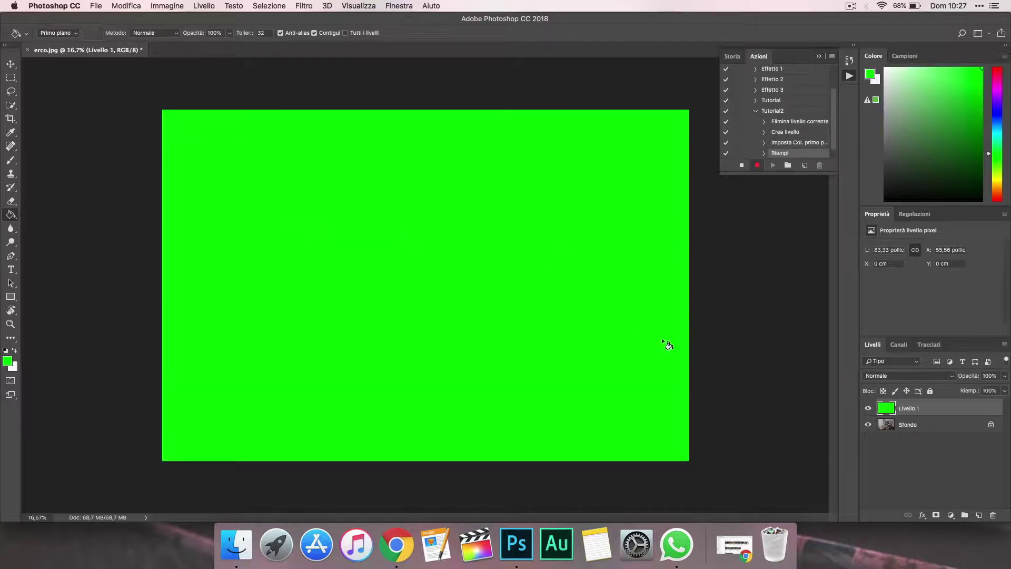
left_click(898, 375)
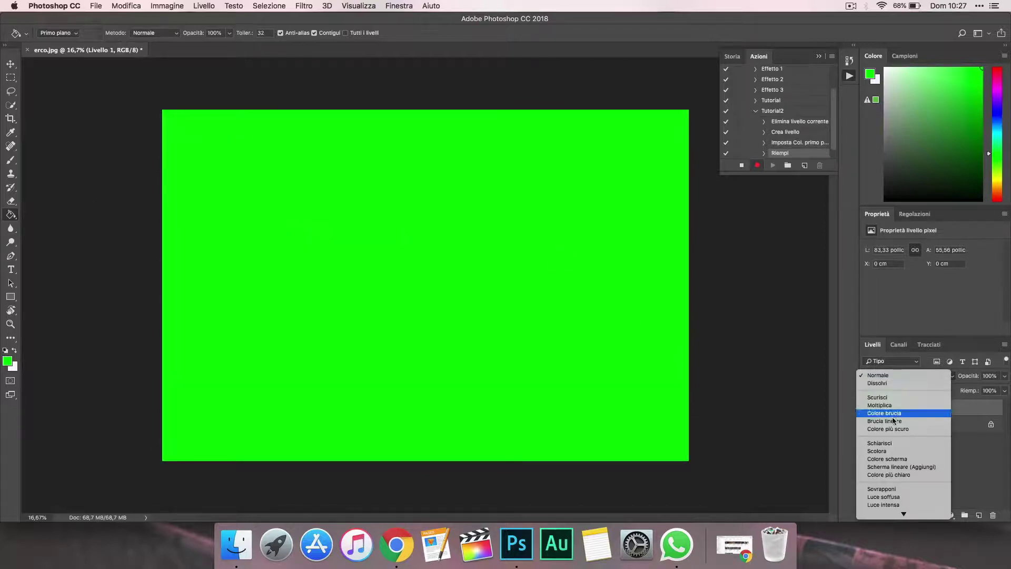
left_click(890, 443)
left_click_drag(1003, 380, 968, 390)
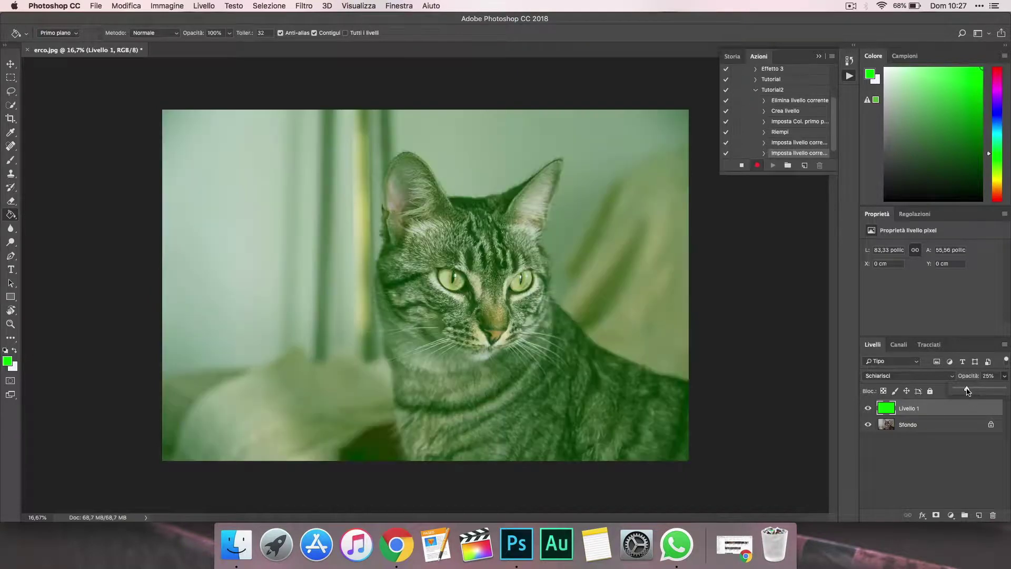
left_click_drag(967, 391, 962, 391)
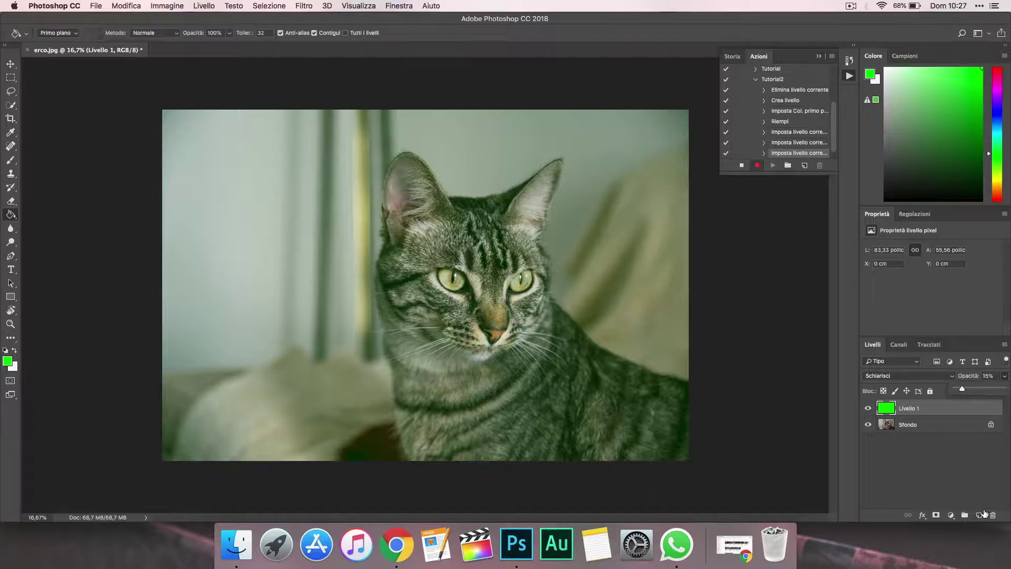
Stop recording Tutorial2 and delete the green overlay layer
left_click(741, 166)
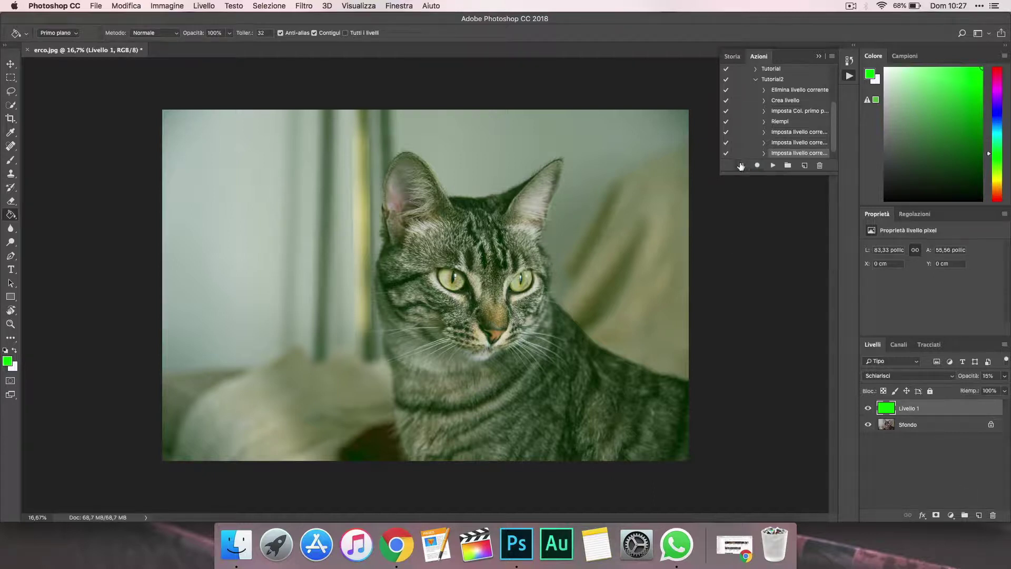
left_click_drag(924, 412, 993, 515)
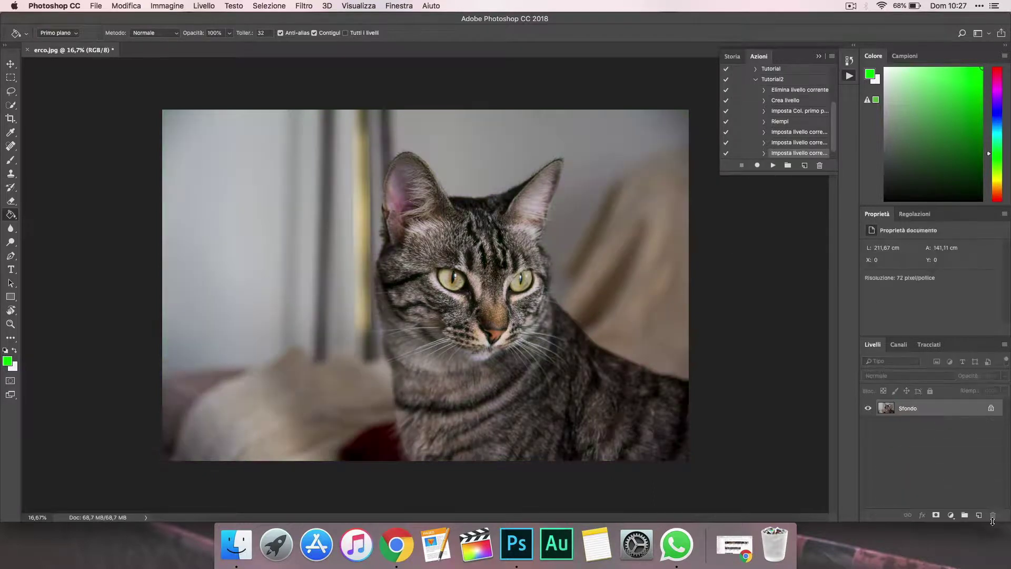
left_click(756, 79)
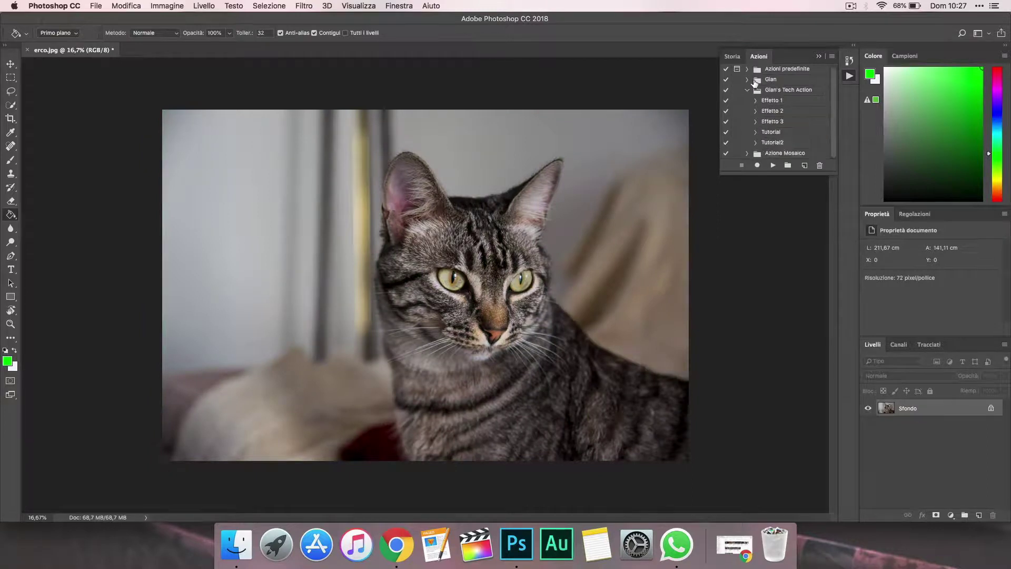
Play Tutorial2 and dismiss the 'Elimina non disponibile' alert when it halts
left_click(773, 164)
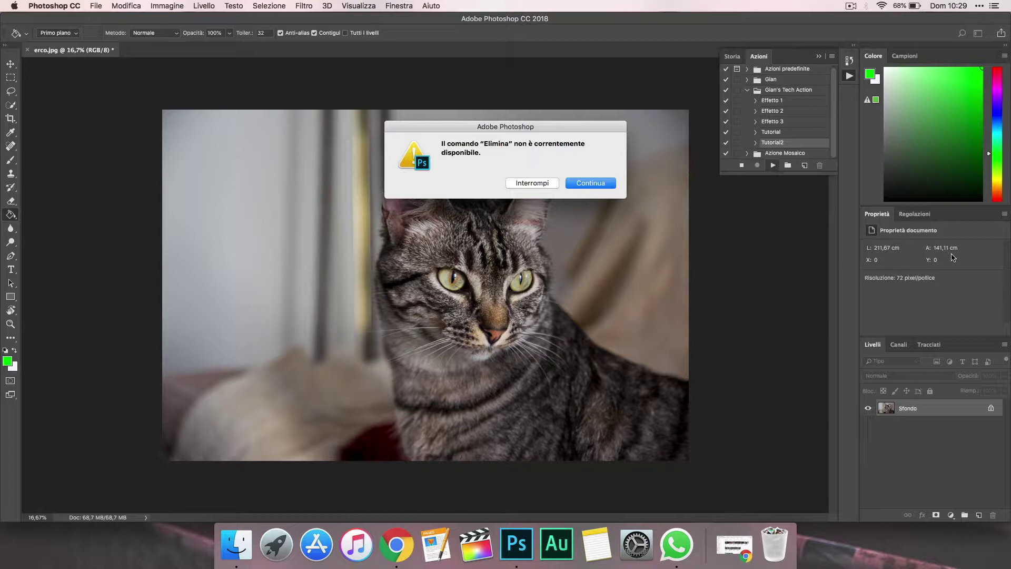
left_click(532, 181)
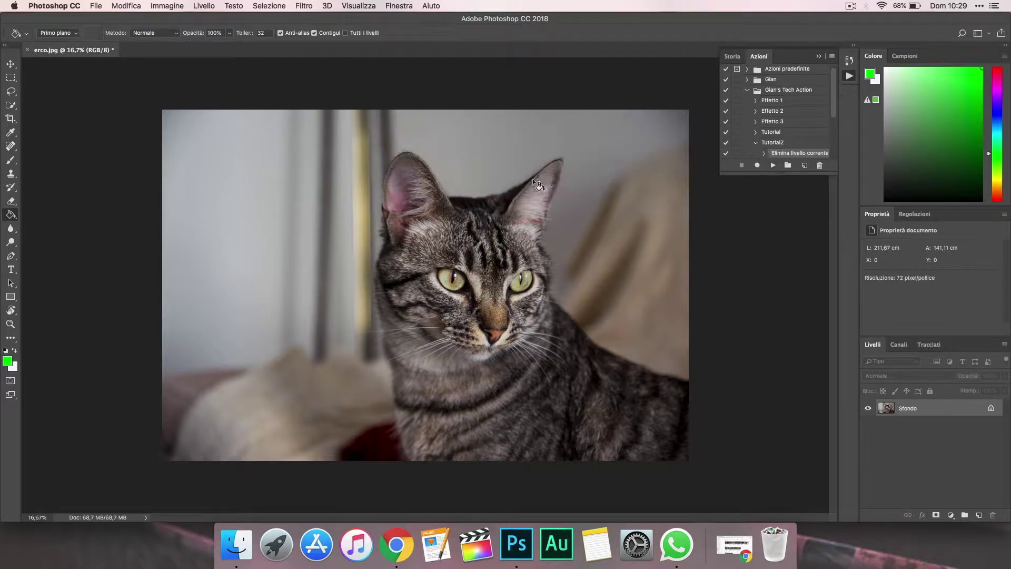
Remove the 'Elimina livello corrente' step from Tutorial2 and replay it for a green 15% overlay
scroll(744, 132, "down", 5)
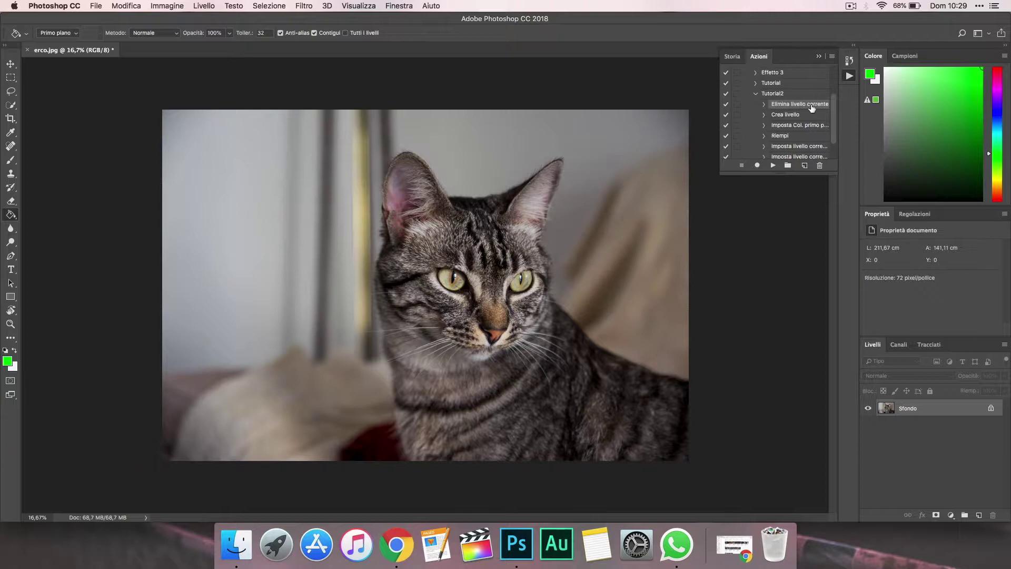
left_click_drag(826, 108, 820, 165)
left_click(820, 166)
left_click(610, 183)
left_click(756, 94)
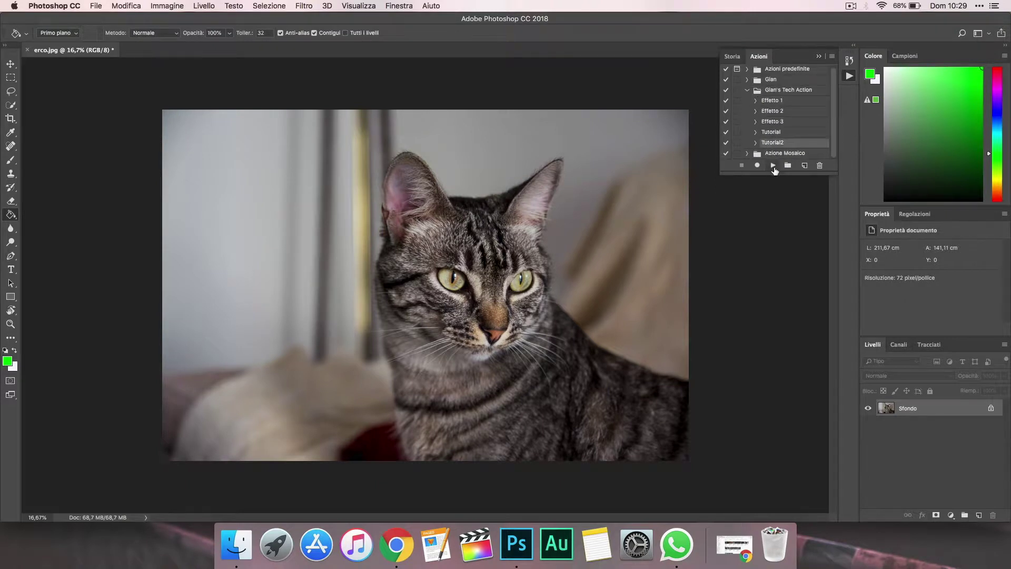
left_click(773, 166)
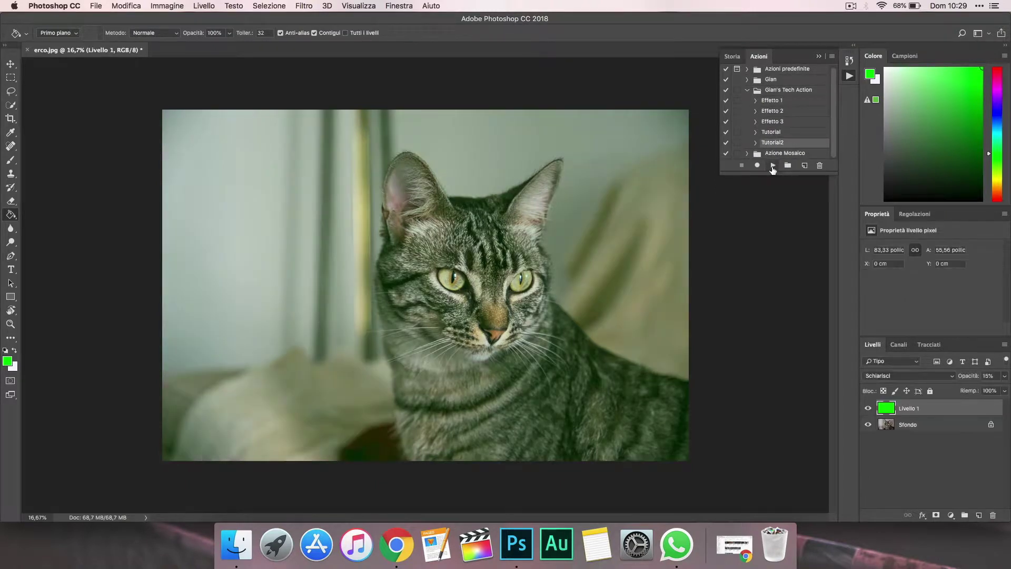